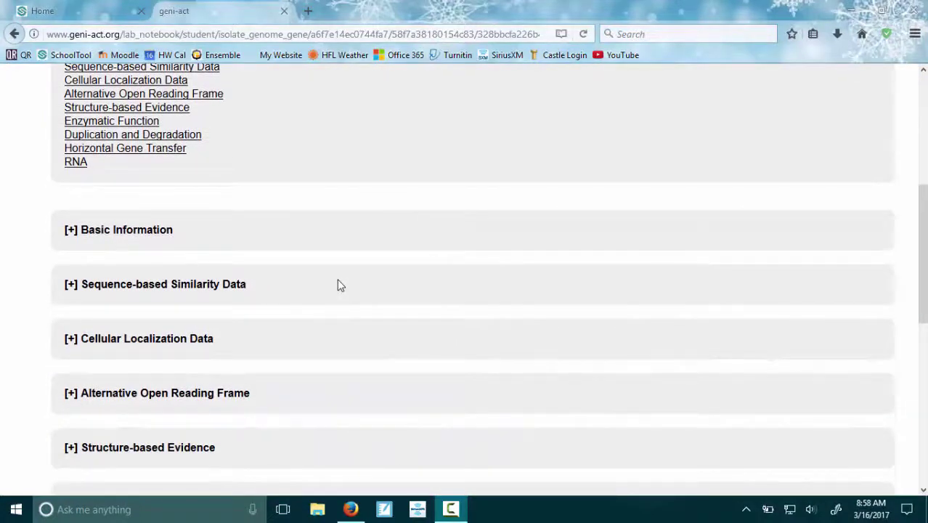
# Expand Sequence-based Similarity Data and scroll past the BLAST and CDD results to the CLUSTAL alignment
pyautogui.click(70, 284)
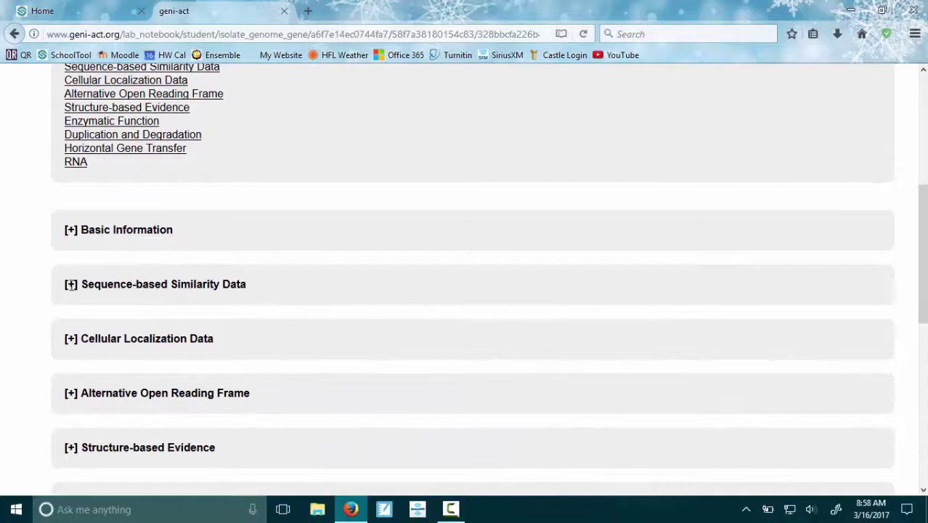
pyautogui.click(70, 285)
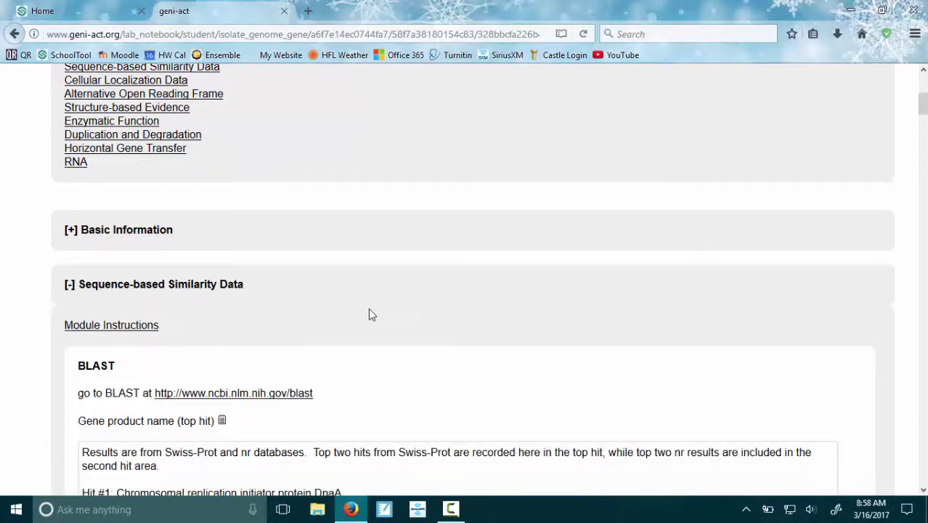
pyautogui.scroll(-6, 370, 319)
pyautogui.scroll(-4, 372, 326)
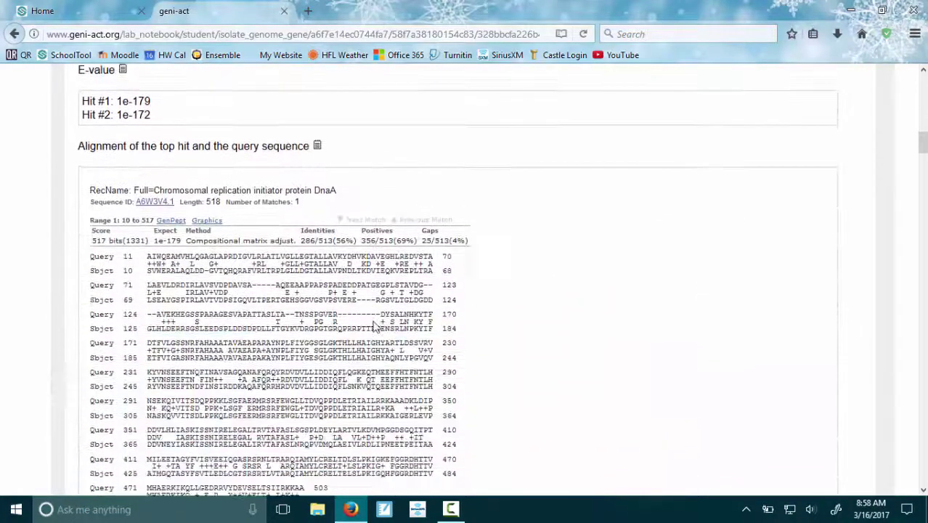
pyautogui.scroll(-5, 375, 326)
pyautogui.scroll(-6, 376, 326)
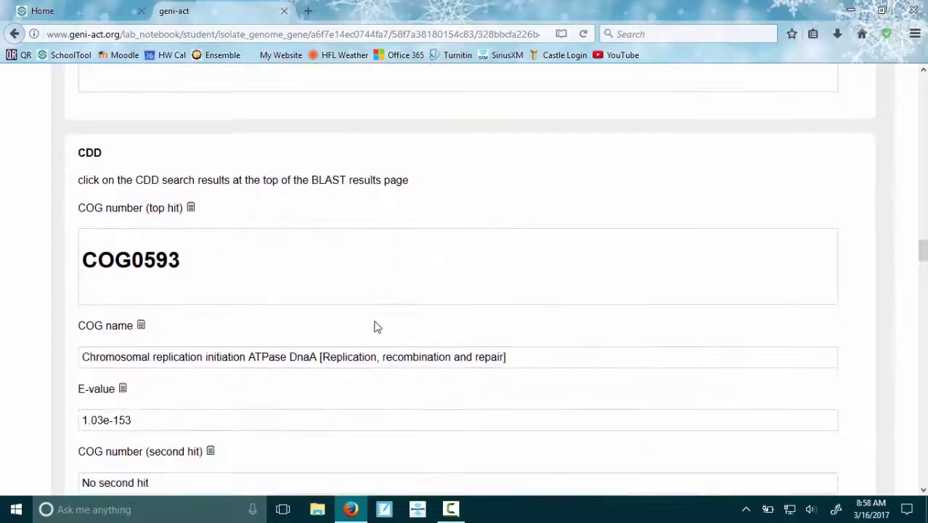
# Select the alignment from the first Cellulomonas line to the last block, leaving out the CLUSTAL header
pyautogui.scroll(-10, 375, 326)
pyautogui.moveTo(83, 140); pyautogui.dragTo(435, 265)
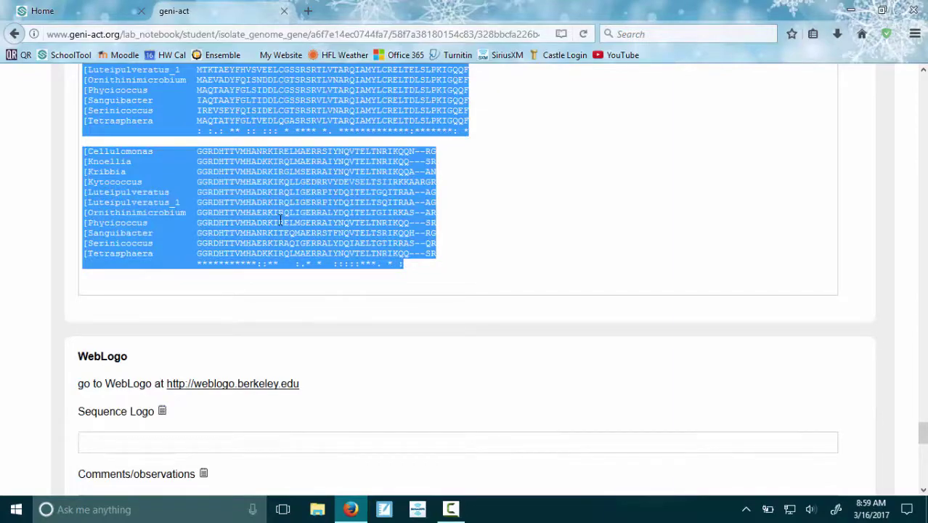
pyautogui.scroll(15, 515, 165)
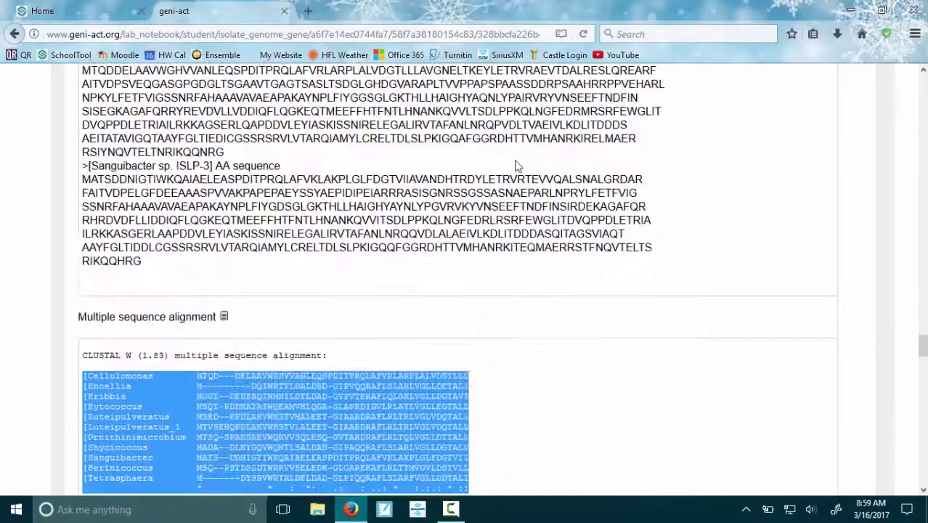
pyautogui.scroll(-15, 517, 169)
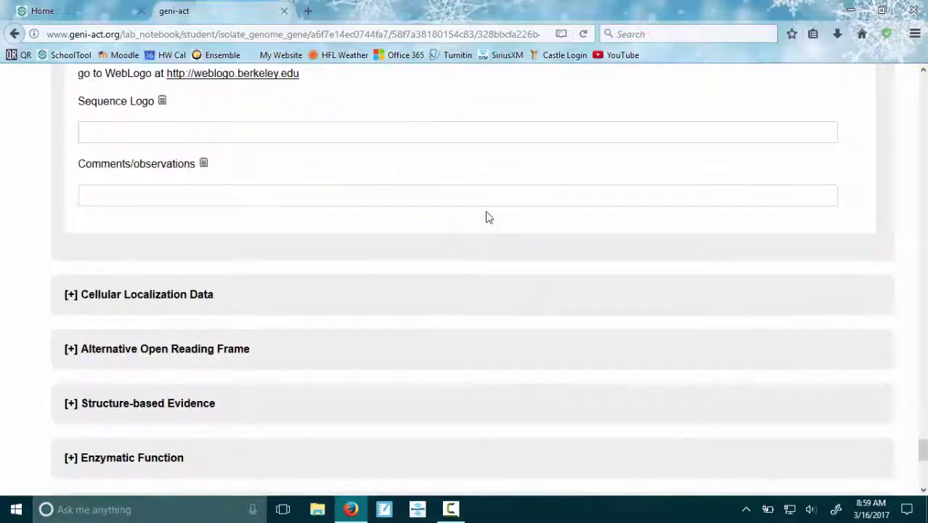
pyautogui.scroll(4, 464, 205)
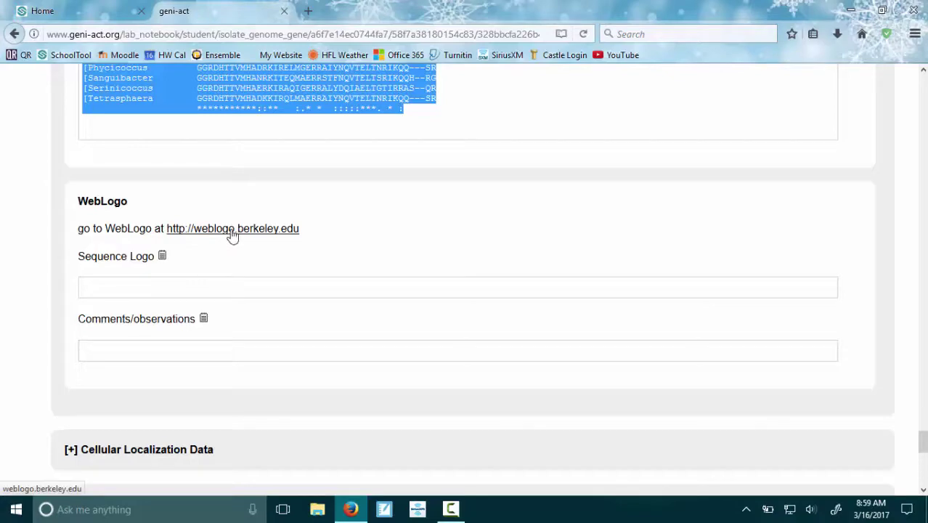
# Open weblogo.berkeley.edu in a new tab and go to its create-logo page
pyautogui.middleClick(231, 235)
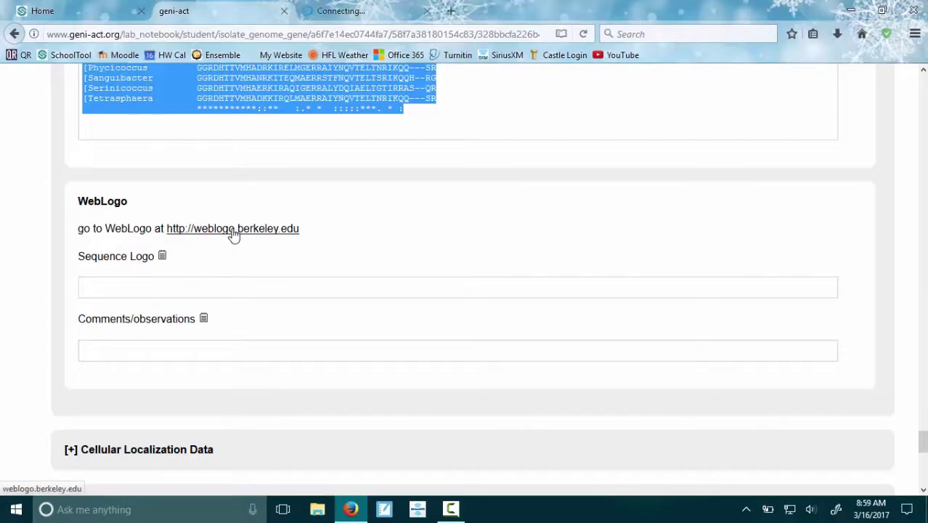
pyautogui.click(372, 11)
pyautogui.click(287, 138)
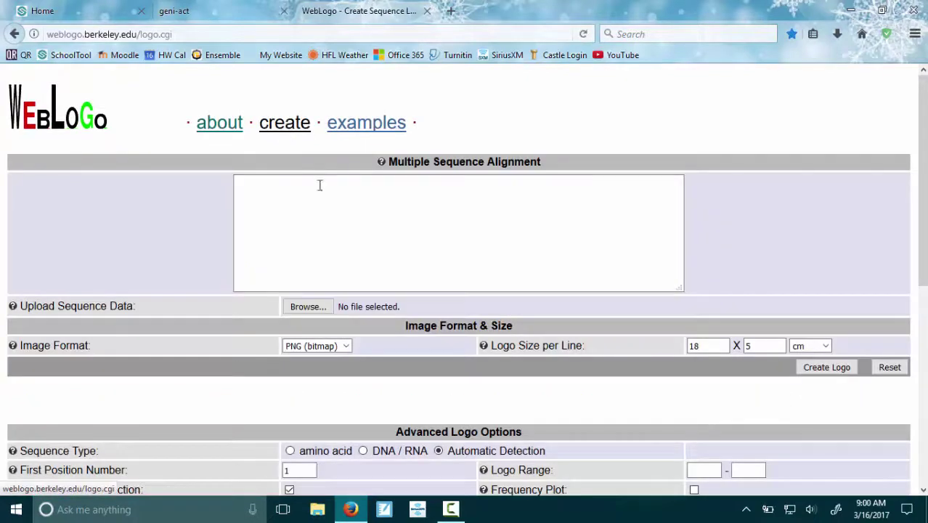
# Paste the copied alignment into the Multiple Sequence Alignment box
pyautogui.click(323, 191)
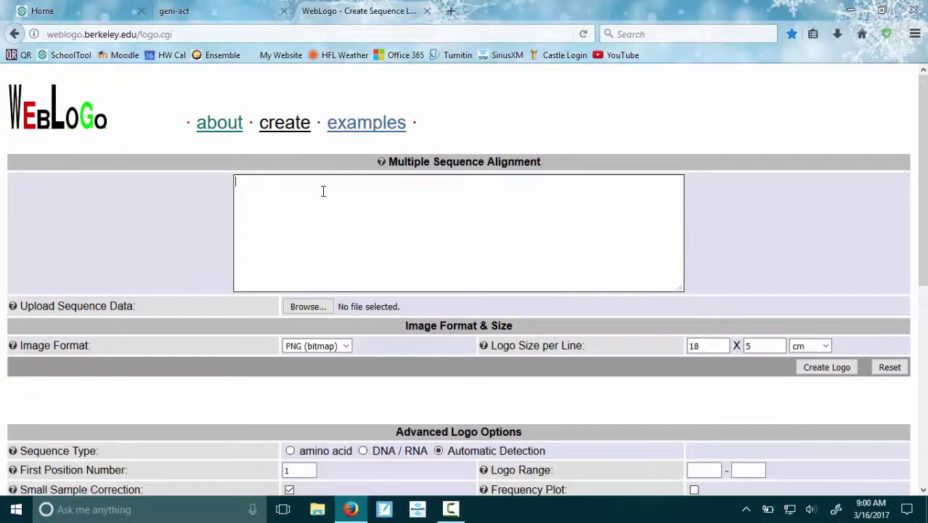
pyautogui.hotkey('ctrl', 'v')
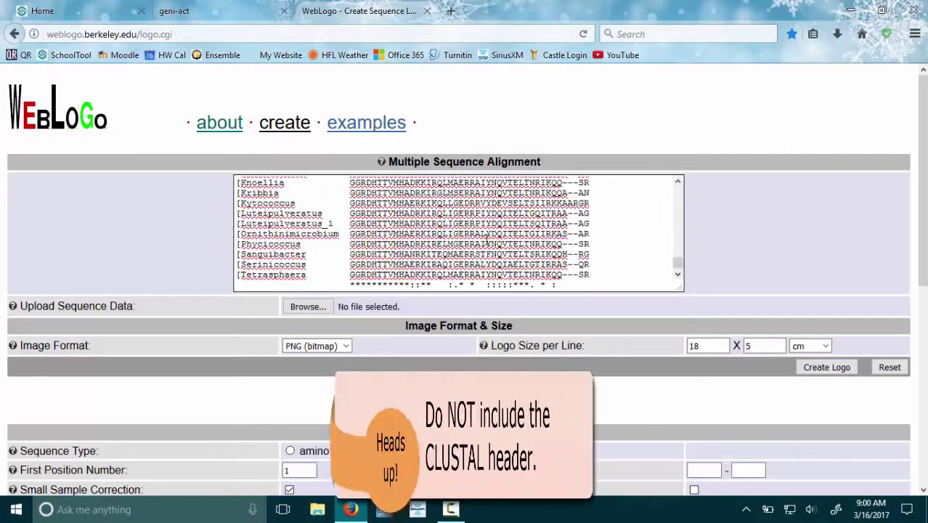
pyautogui.moveTo(679, 260); pyautogui.dragTo(678, 190)
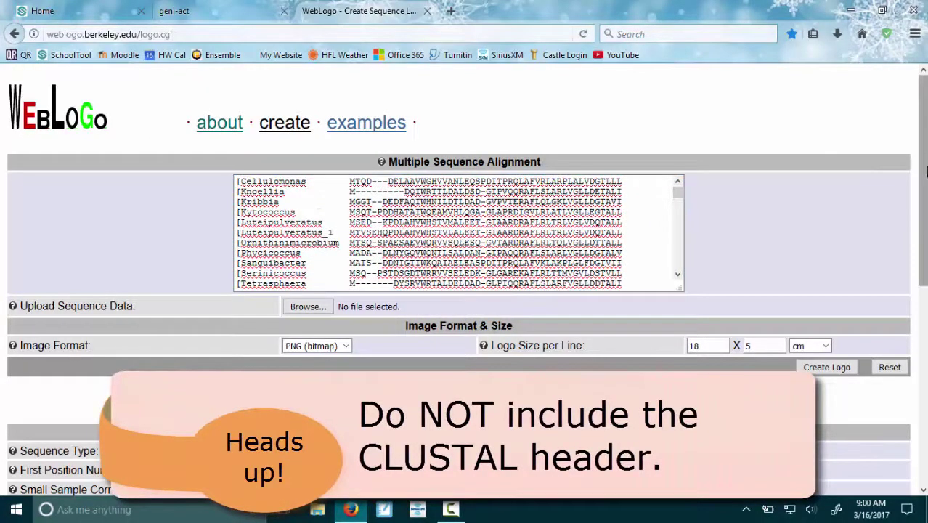
pyautogui.moveTo(924, 178); pyautogui.dragTo(924, 213)
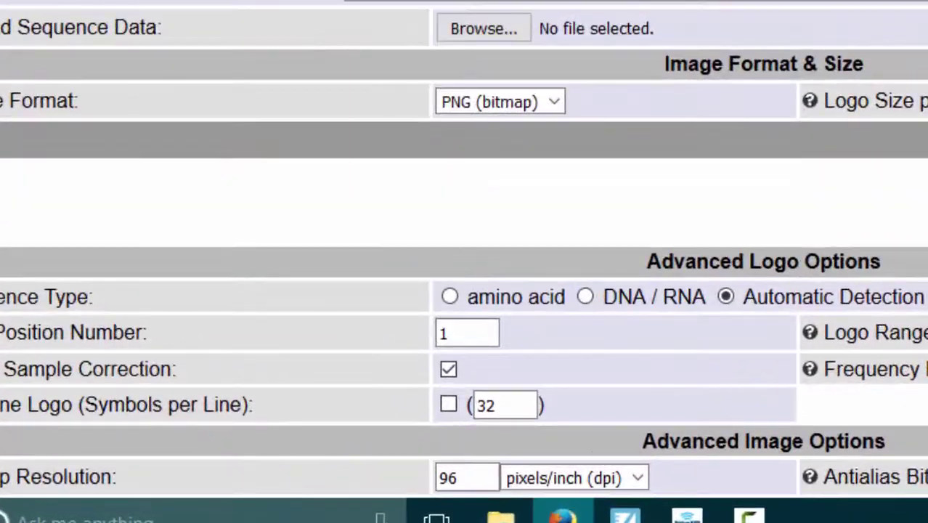
pyautogui.scroll(-5, 465, 290)
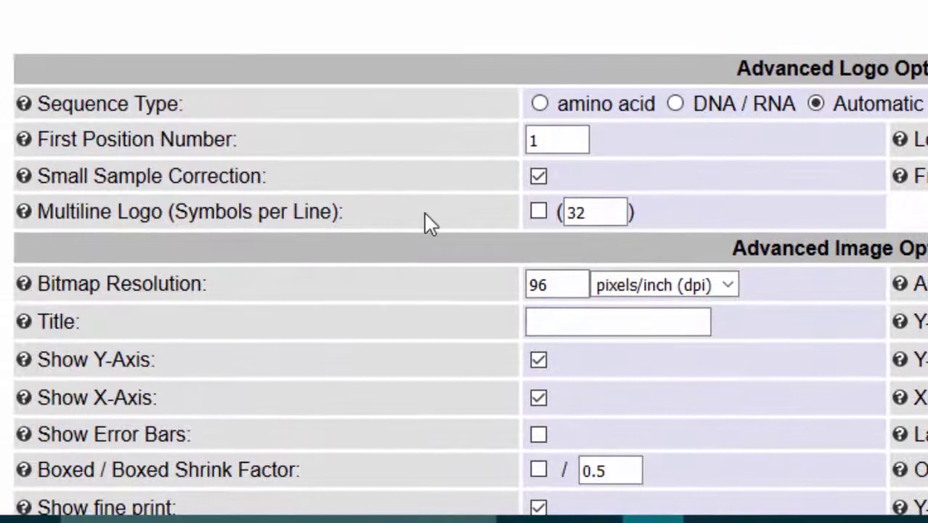
# Turn on Multiline Logo at 32 symbols per line and create the logo
pyautogui.click(541, 213)
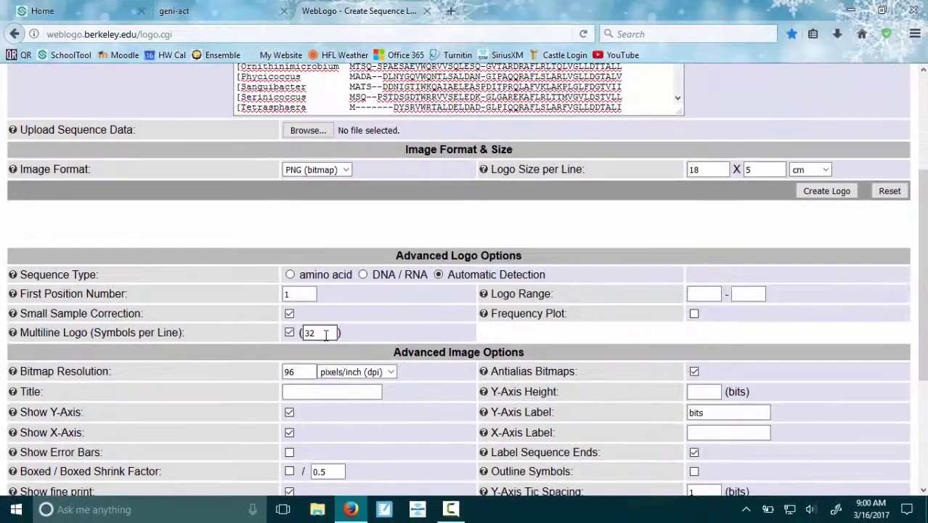
pyautogui.click(822, 193)
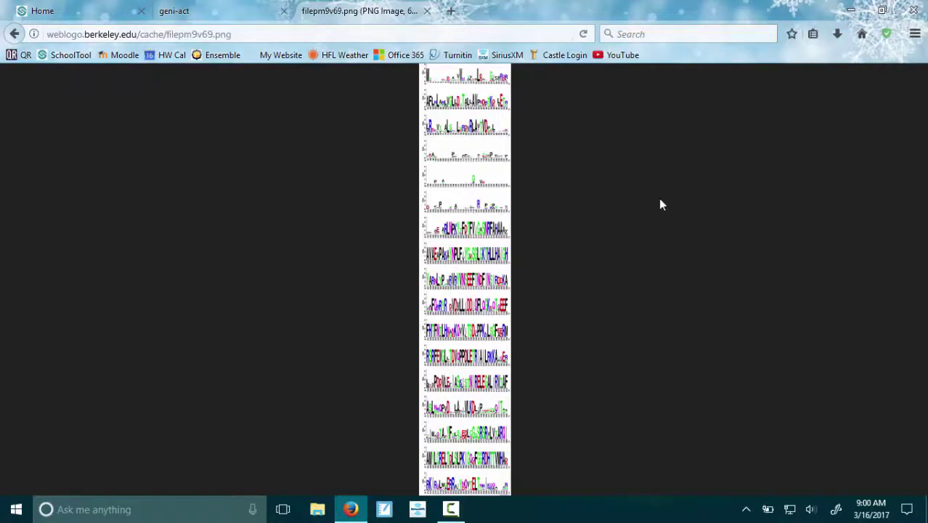
# Enlarge the generated sequence logo image to full size
pyautogui.click(467, 262)
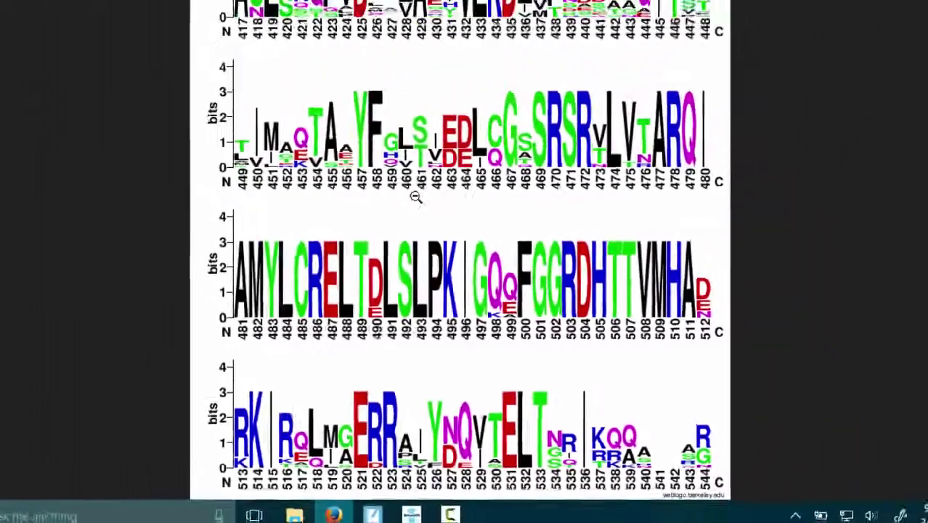
# Save the logo to the Desktop as 'Ksed00010 Web Logo.png' and open GENI-ACT's Sequence Logo editor
pyautogui.rightClick(392, 5)
pyautogui.click(454, 270)
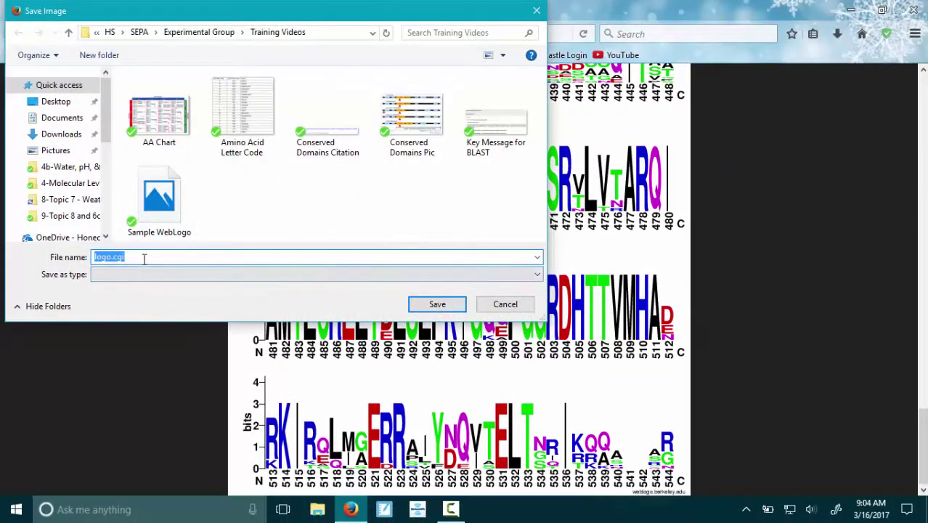
pyautogui.click(203, 34)
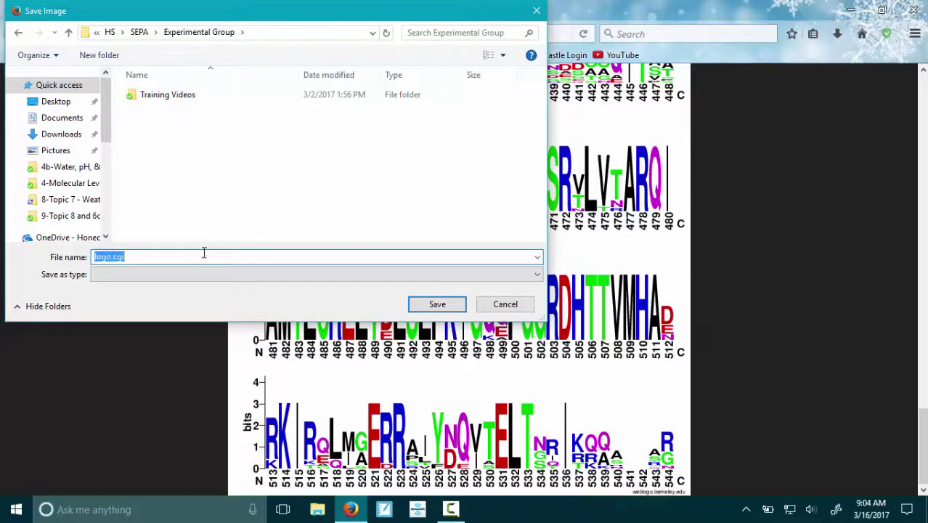
pyautogui.write('kSED00010')
pyautogui.write('Web L')
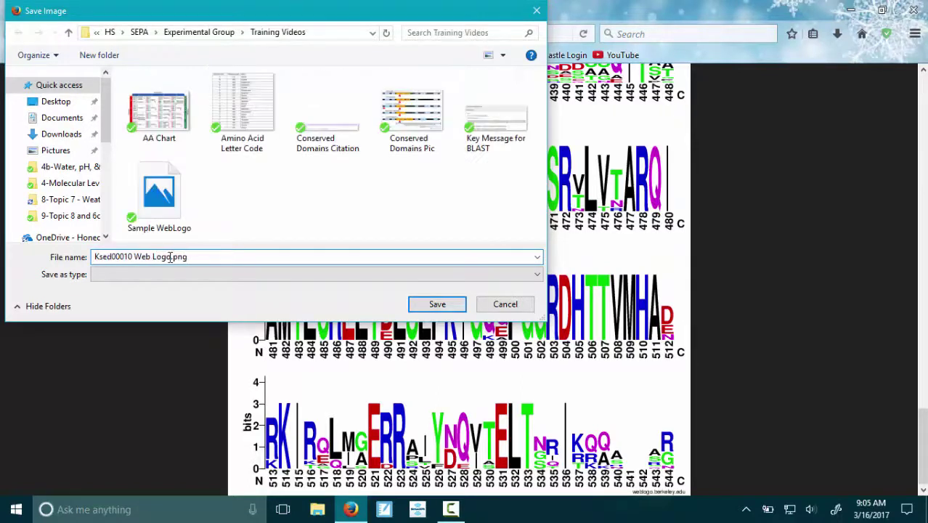
pyautogui.click(56, 101)
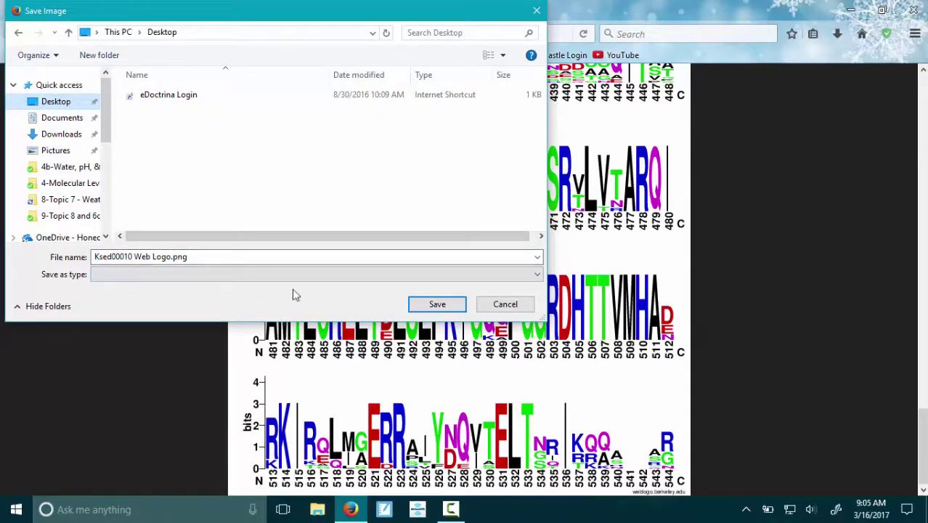
pyautogui.click(435, 306)
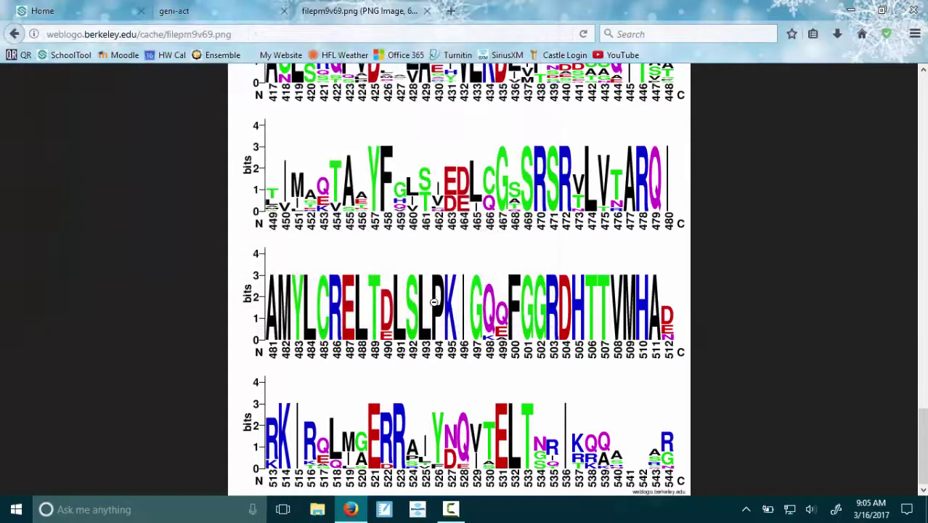
pyautogui.click(207, 16)
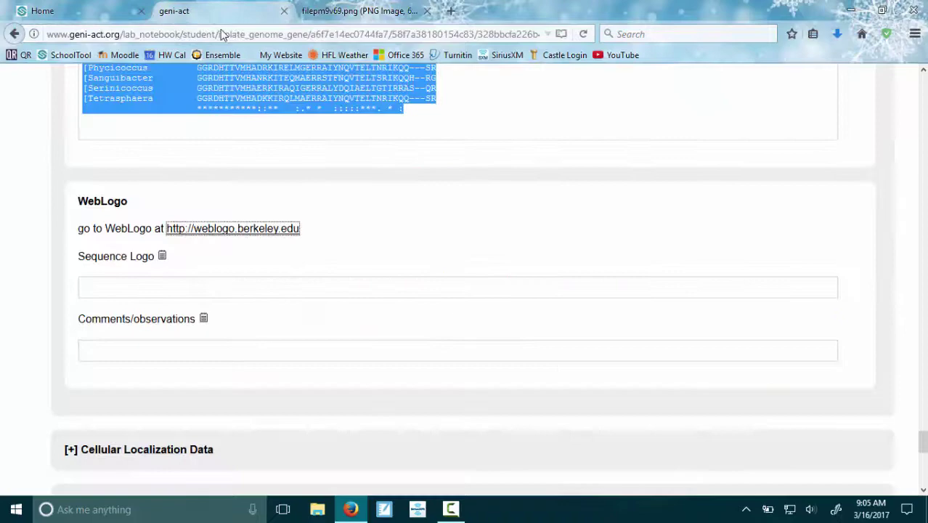
pyautogui.click(162, 256)
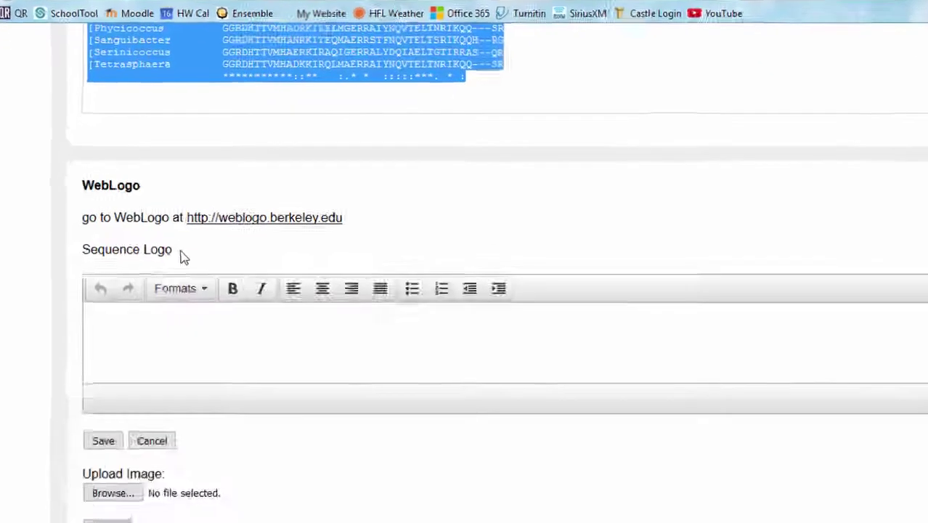
# Choose Ksed00010 Web Logo.png and upload it into the empty Sequence Logo box
pyautogui.click(101, 322)
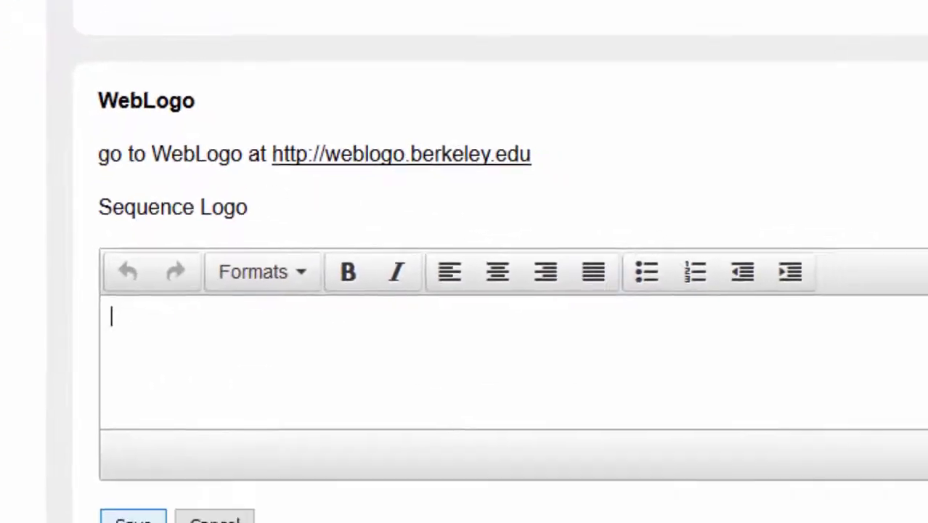
pyautogui.click(116, 475)
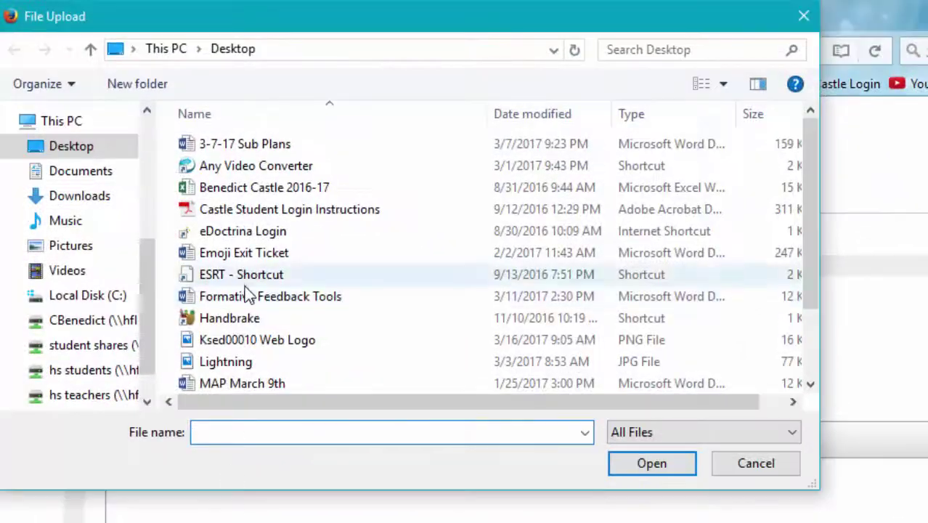
pyautogui.click(220, 331)
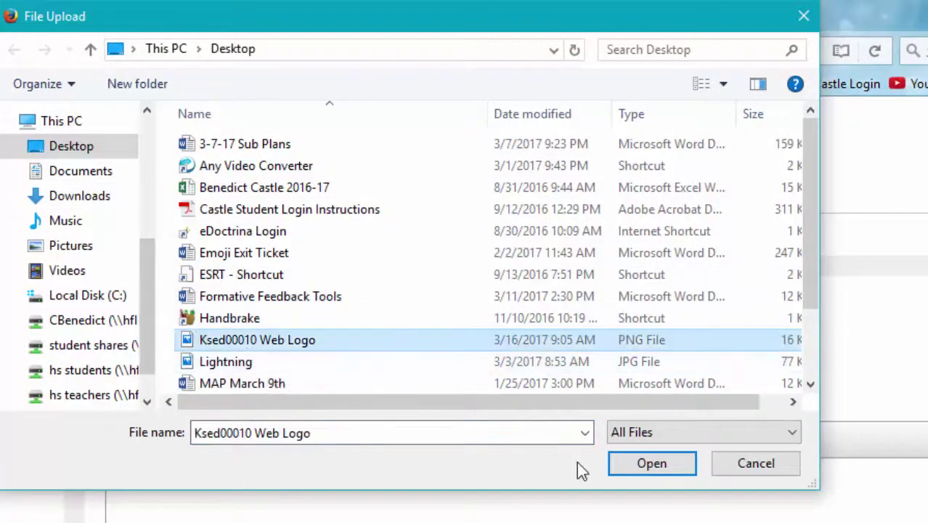
pyautogui.click(634, 468)
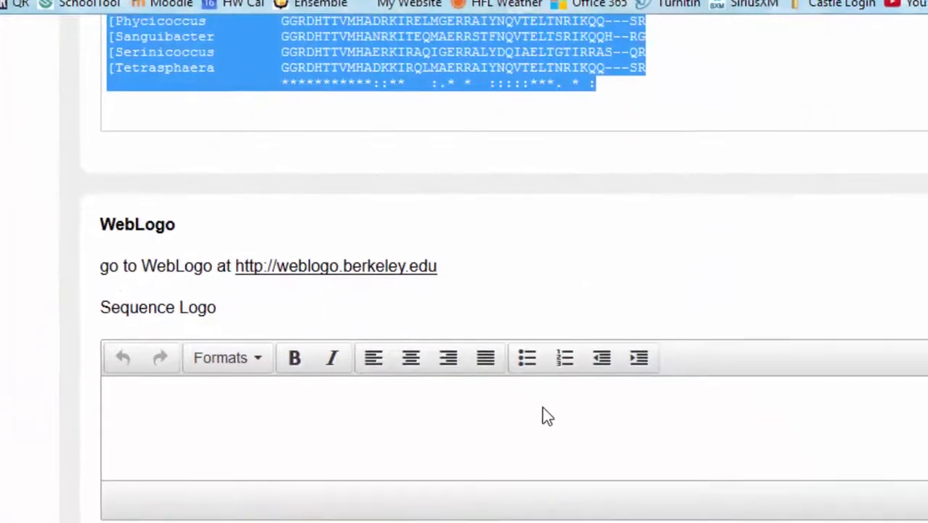
pyautogui.scroll(-3, 329, 418)
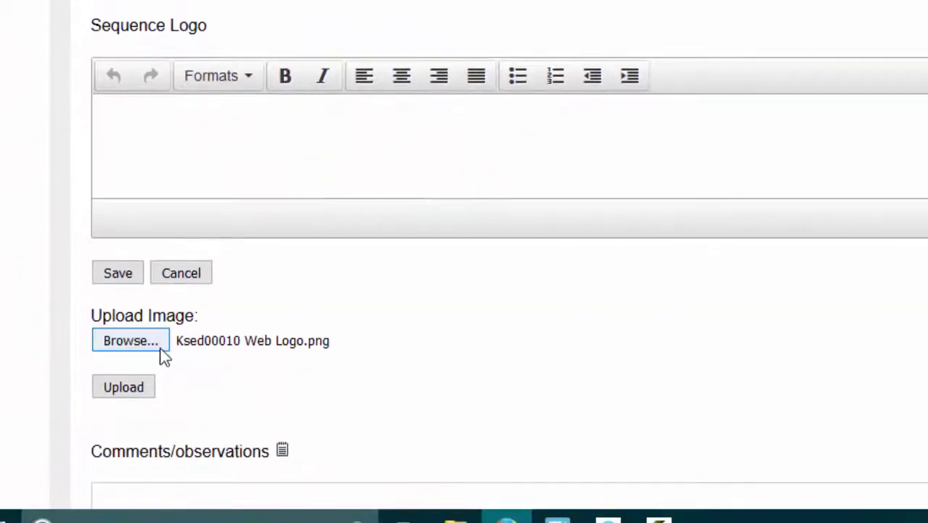
pyautogui.click(144, 388)
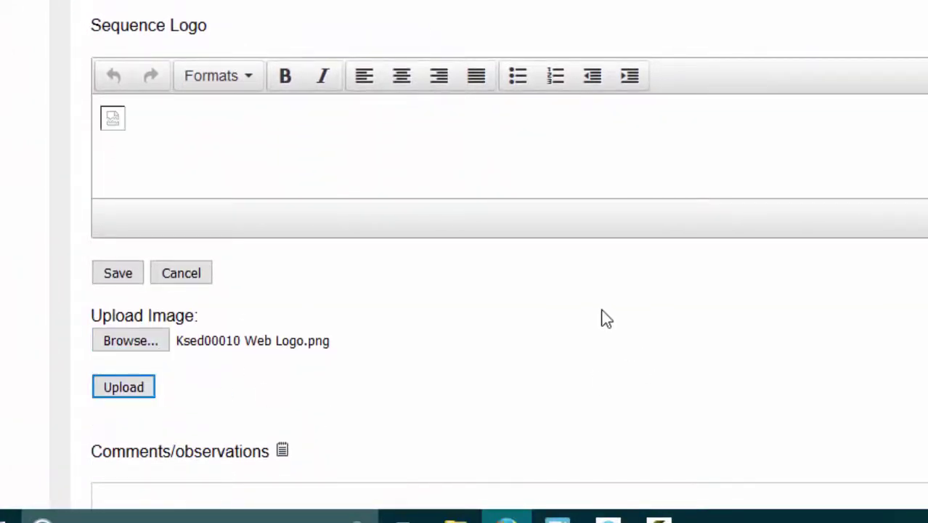
pyautogui.scroll(1, 480, 214)
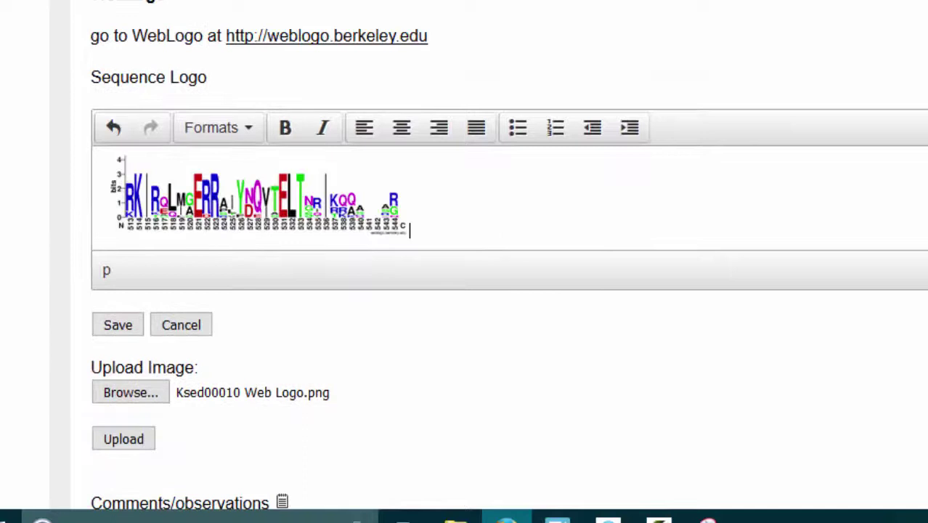
# Drag the logo image's corner handle outward to enlarge it slightly, then reselect it
pyautogui.scroll(15, 258, 197)
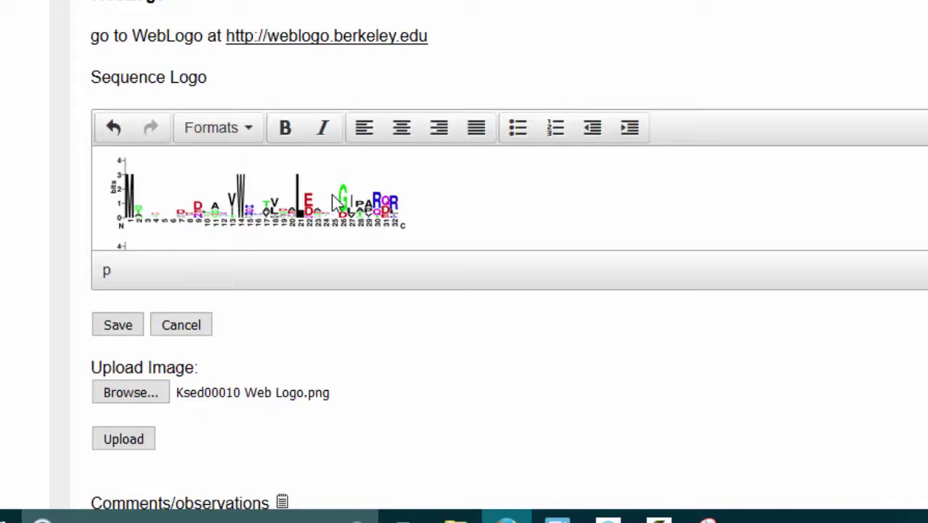
pyautogui.click(310, 205)
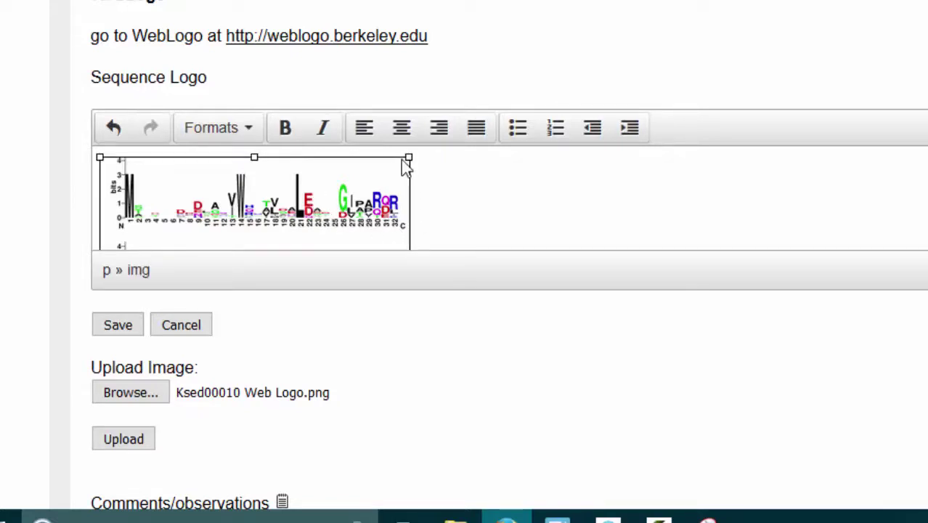
pyautogui.moveTo(408, 159); pyautogui.dragTo(448, 157)
pyautogui.scroll(3, 522, 203)
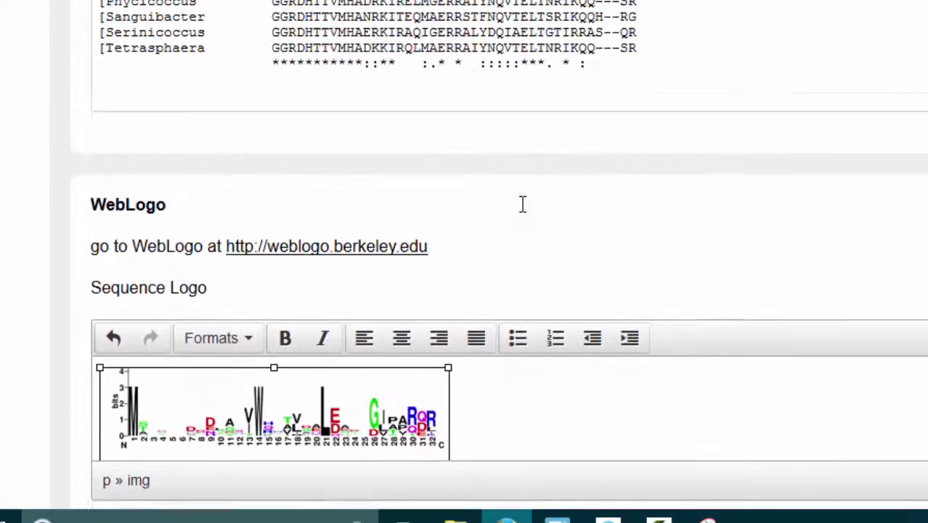
pyautogui.scroll(-2, 522, 206)
pyautogui.scroll(-3, 524, 211)
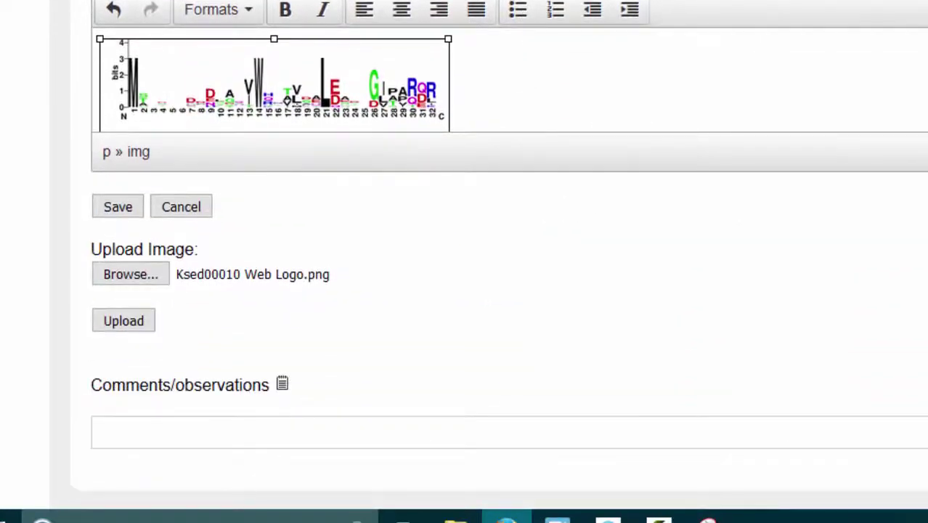
pyautogui.scroll(-20, 276, 79)
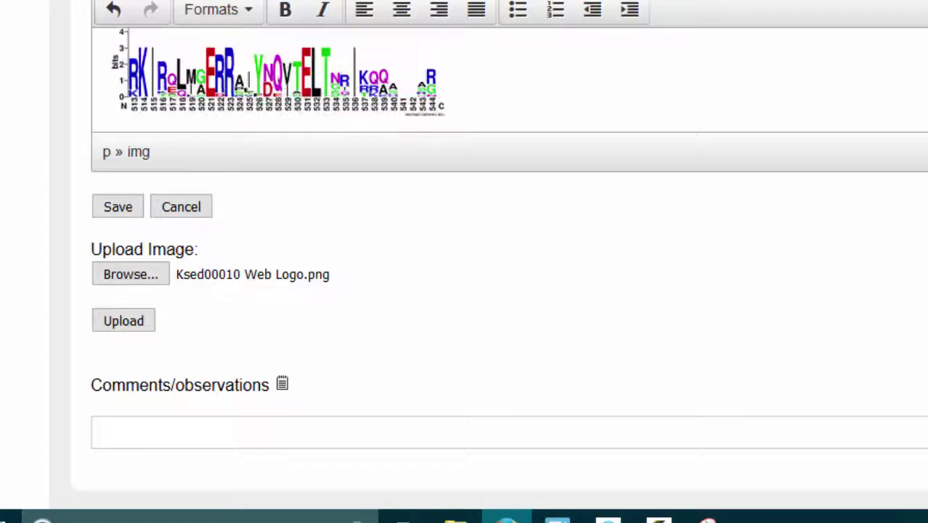
pyautogui.click(275, 80)
# Save the Sequence Logo entry and comment that positions 101-191 lack conservation
pyautogui.click(121, 201)
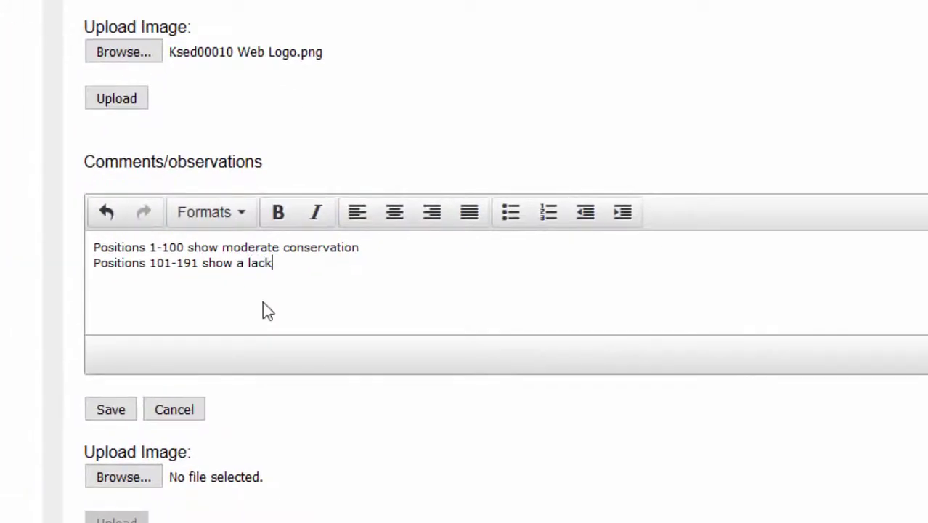
pyautogui.write(' of conservation, wit')
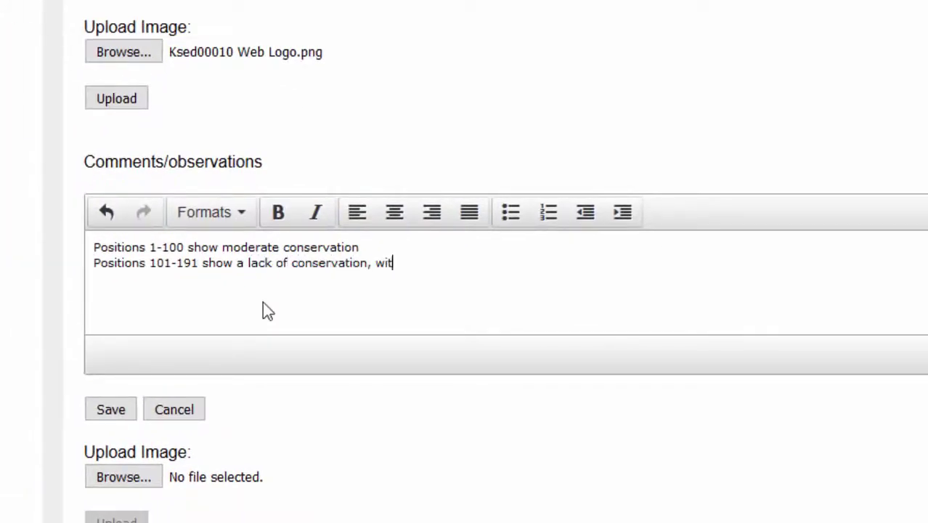
pyautogui.write('h many positions havi')
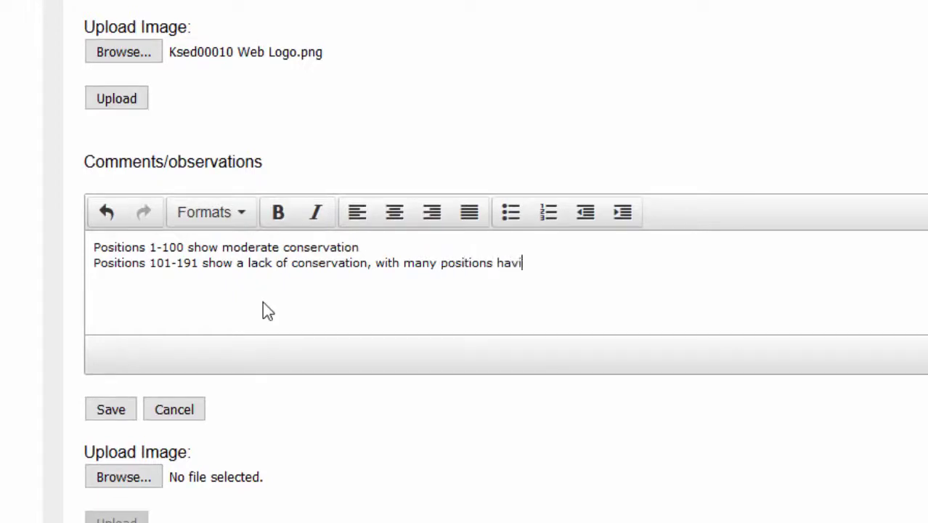
pyautogui.write('ng no letters at all (n')
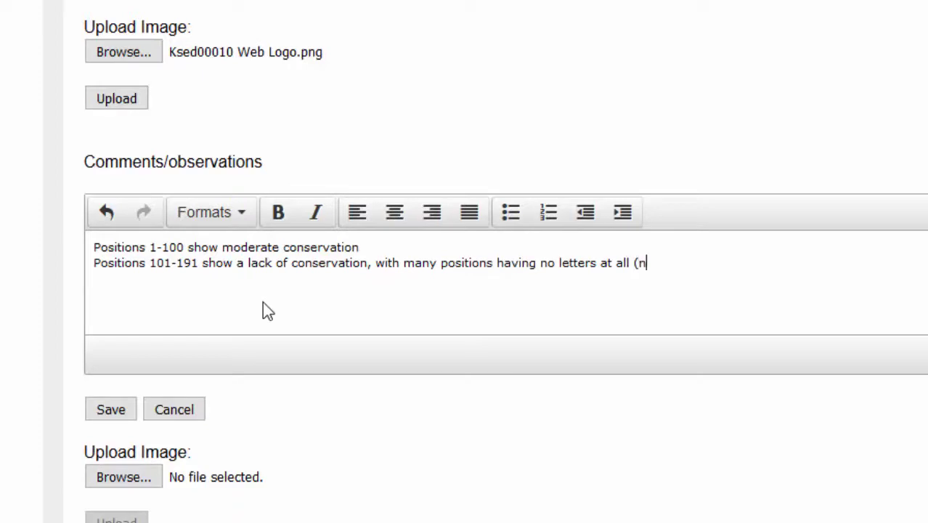
pyautogui.write('o conservation')
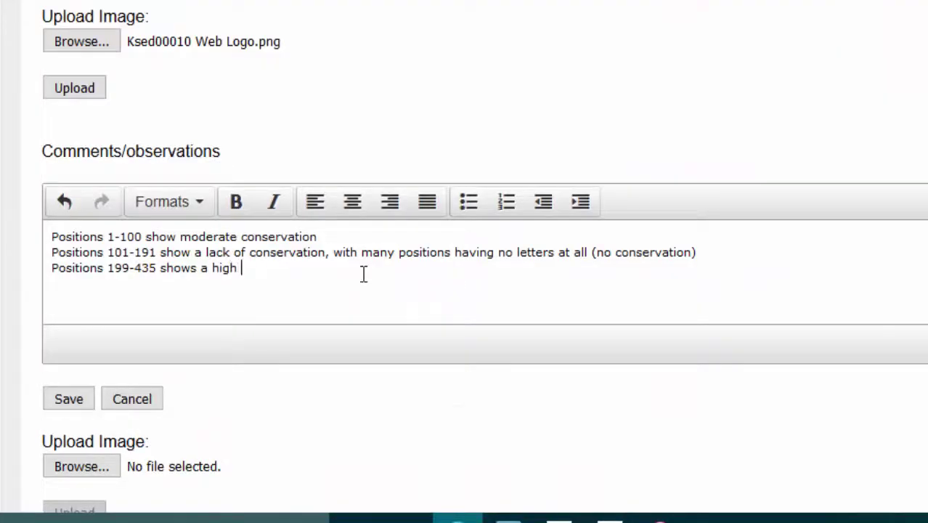
# Comment that positions 199-435 and 467-511 show high conservation with many capital letters
pyautogui.write('of conservation, wit')
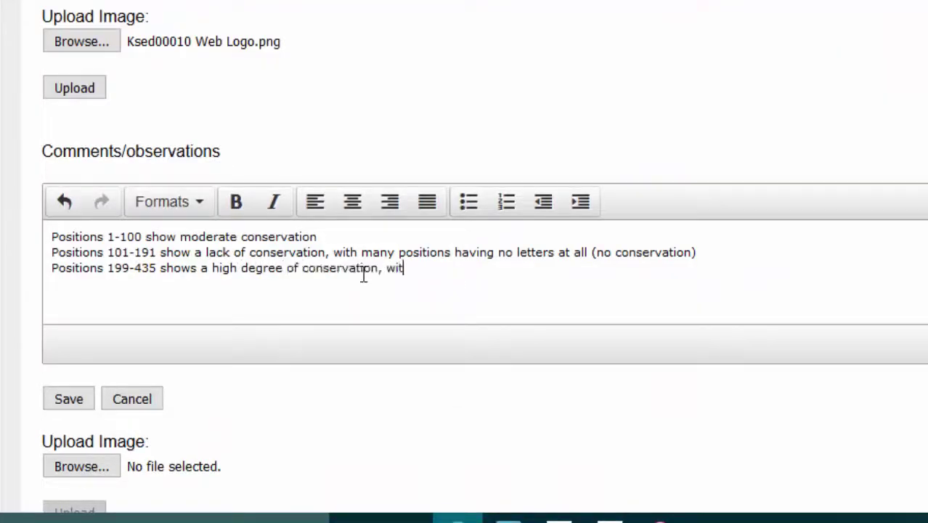
pyautogui.write('h many camp')
pyautogui.press('BackSpace')
pyautogui.press('BackSpace')
pyautogui.write('p')
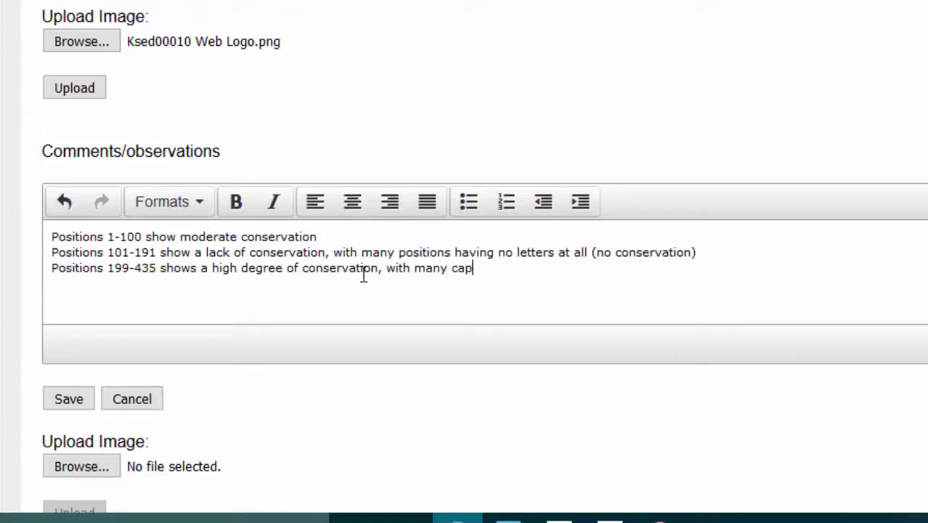
pyautogui.write('ital letters and wide')
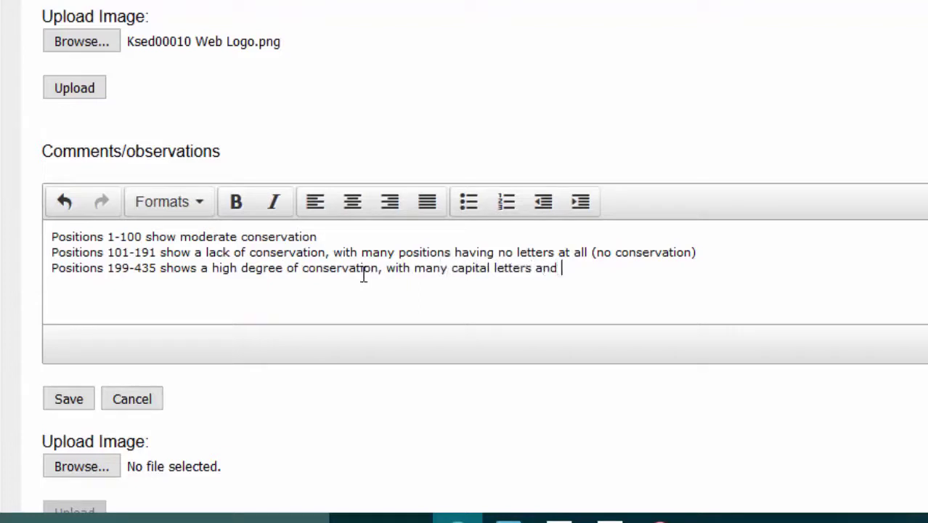
pyautogui.write(' letters')
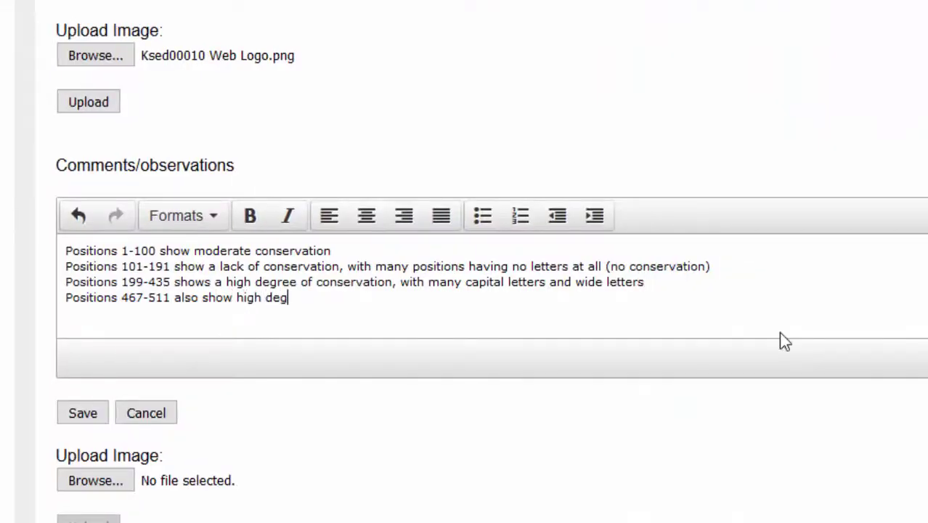
pyautogui.press('BackSpace')
pyautogui.press('BackSpace')
pyautogui.press('BackSpace')
pyautogui.write('s of conservation')
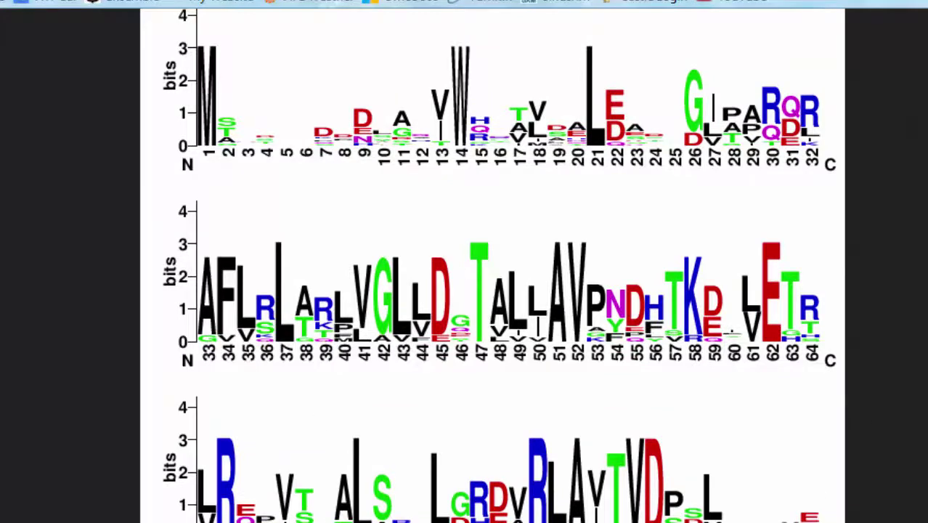
pyautogui.scroll(-10, 817, 501)
pyautogui.scroll(-6, 603, 486)
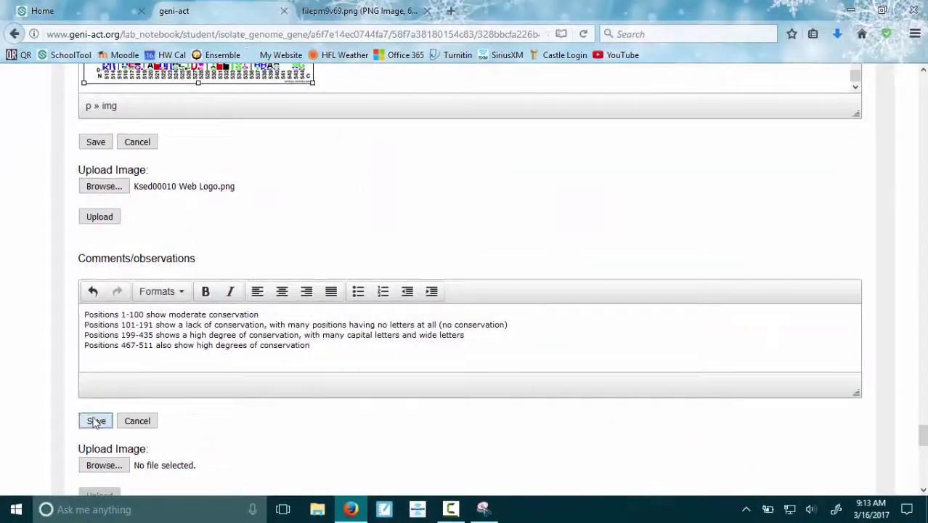
# Save the Sequence Logo entry containing the Ksed00010 sequence logo image
pyautogui.scroll(-2, 298, 434)
pyautogui.scroll(-2, 314, 429)
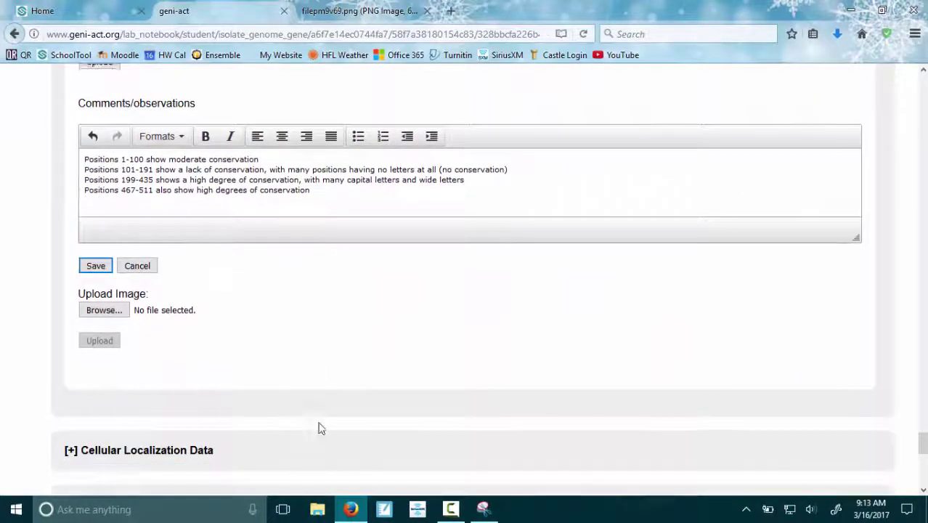
pyautogui.scroll(5, 315, 429)
pyautogui.click(92, 300)
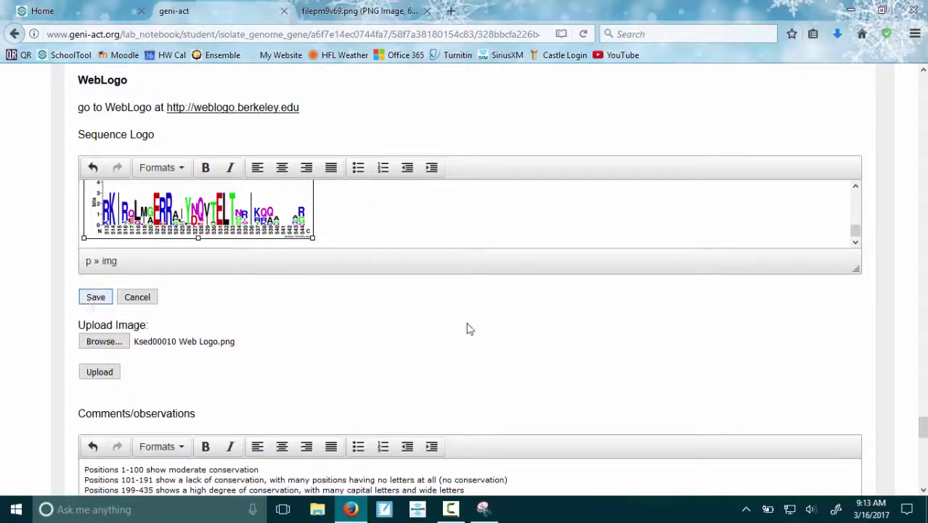
pyautogui.scroll(-5, 500, 348)
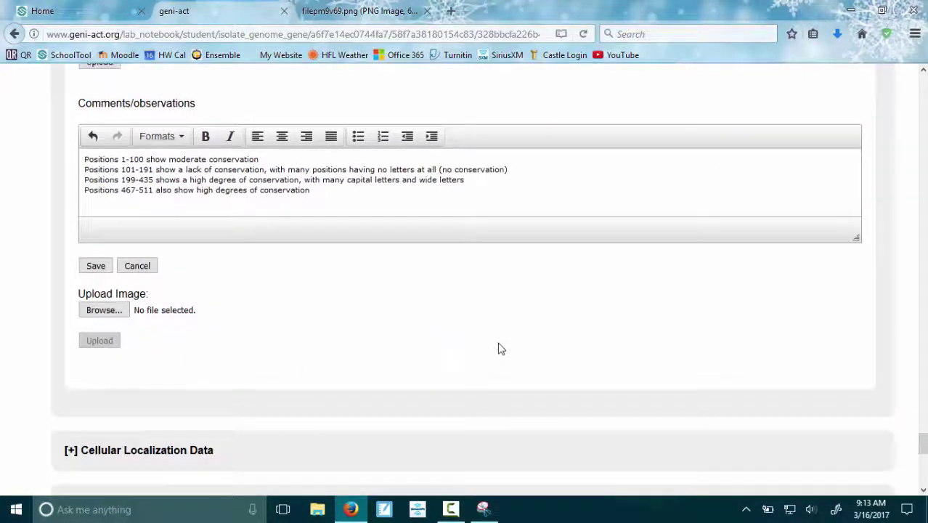